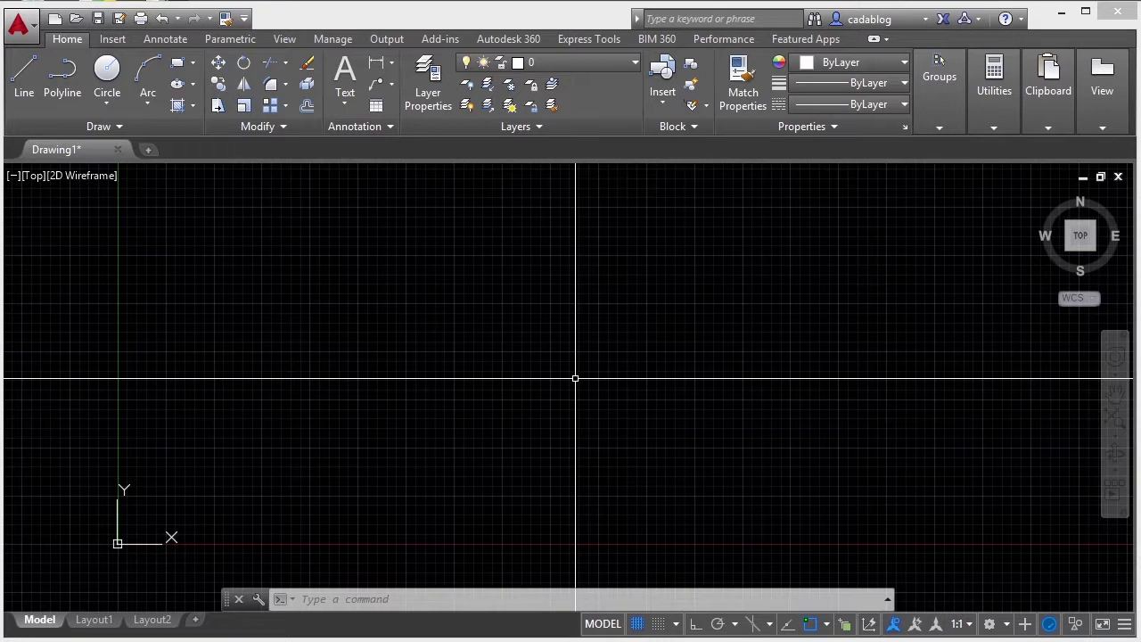
# - Draw a rectangle to the upper right of the origin with the Rectangle command
pyautogui.press('Escape')
pyautogui.press('Escape')
pyautogui.write('rec')
pyautogui.press('Return')
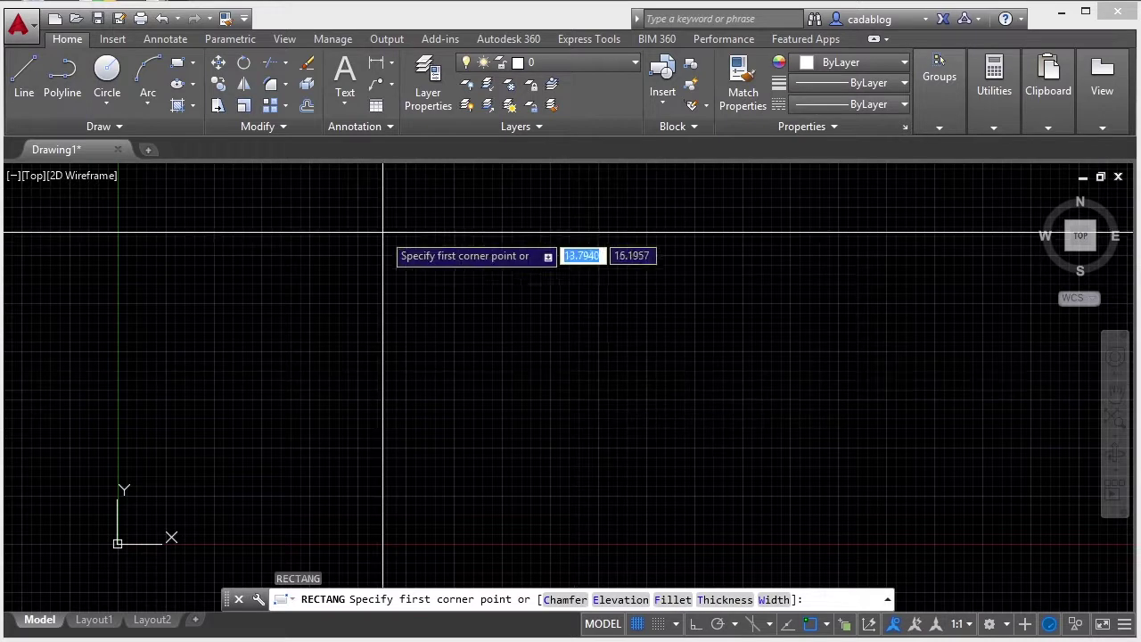
pyautogui.click(326, 260)
pyautogui.click(464, 347)
# - Draw a line sloping down from the rectangle's lower-right corner, switching object snap off and back on before picking that corner
pyautogui.write('lin')
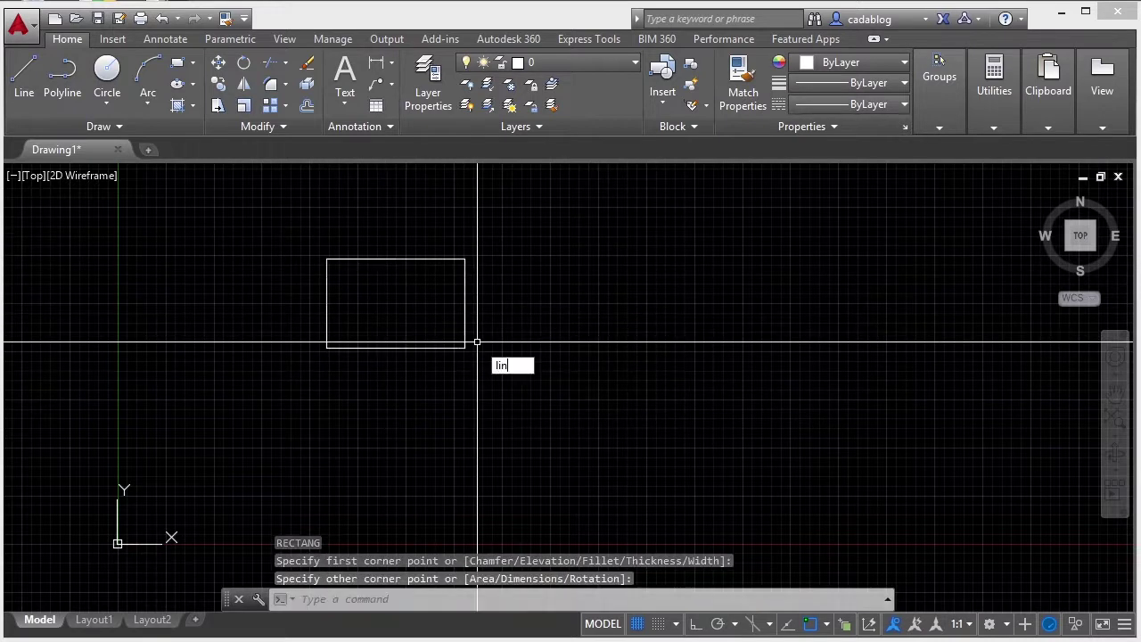
pyautogui.press('Return')
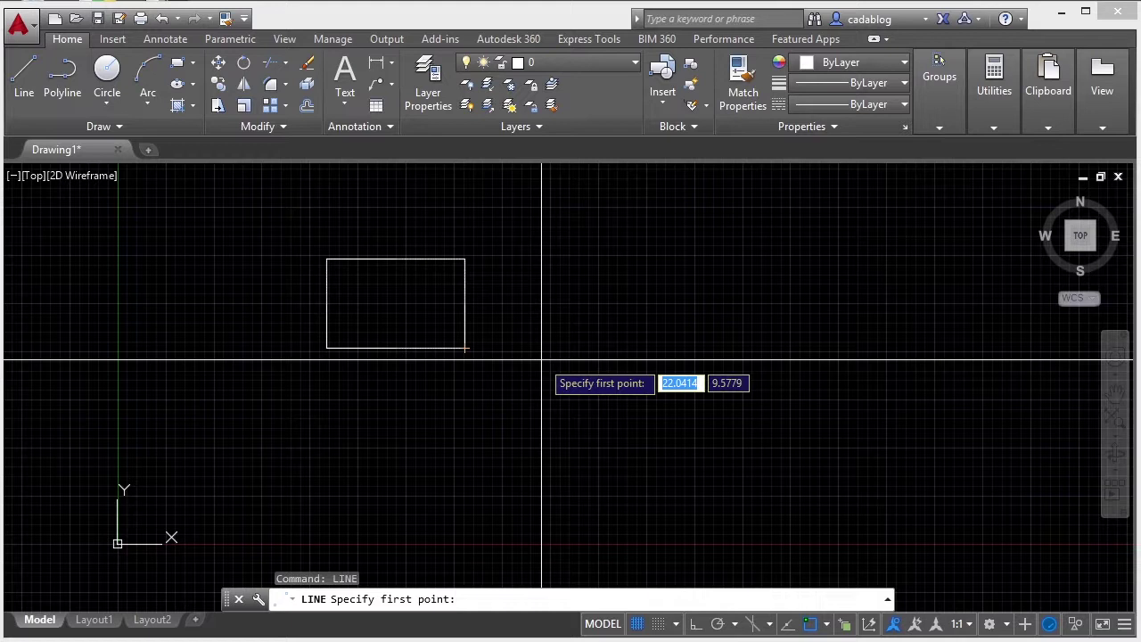
pyautogui.press('F3')
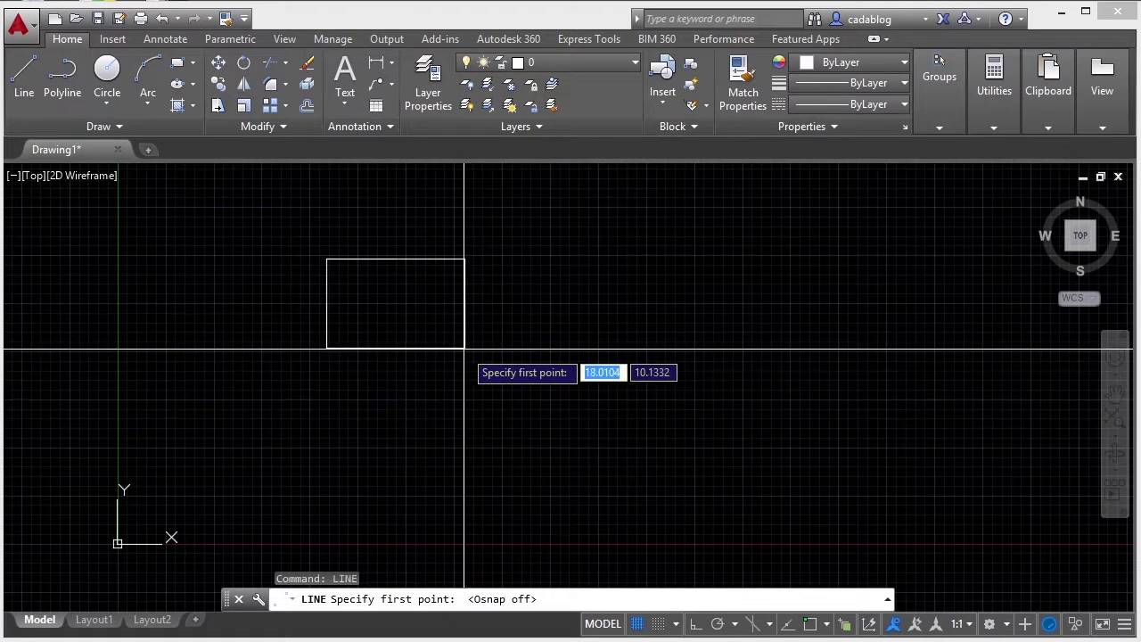
pyautogui.click(809, 623)
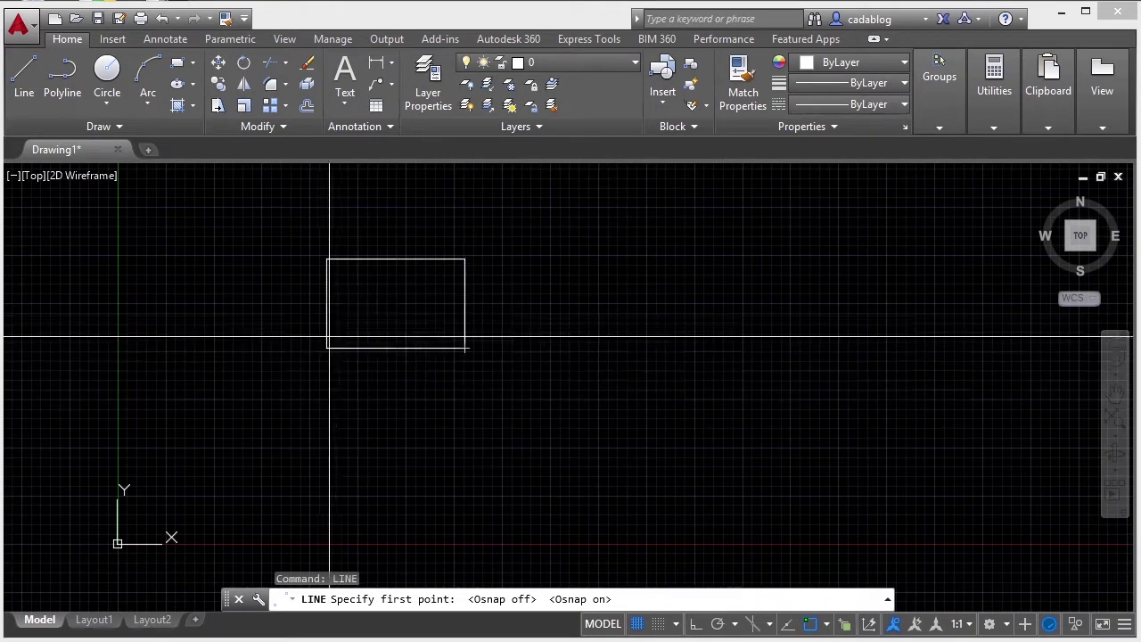
pyautogui.click(464, 348)
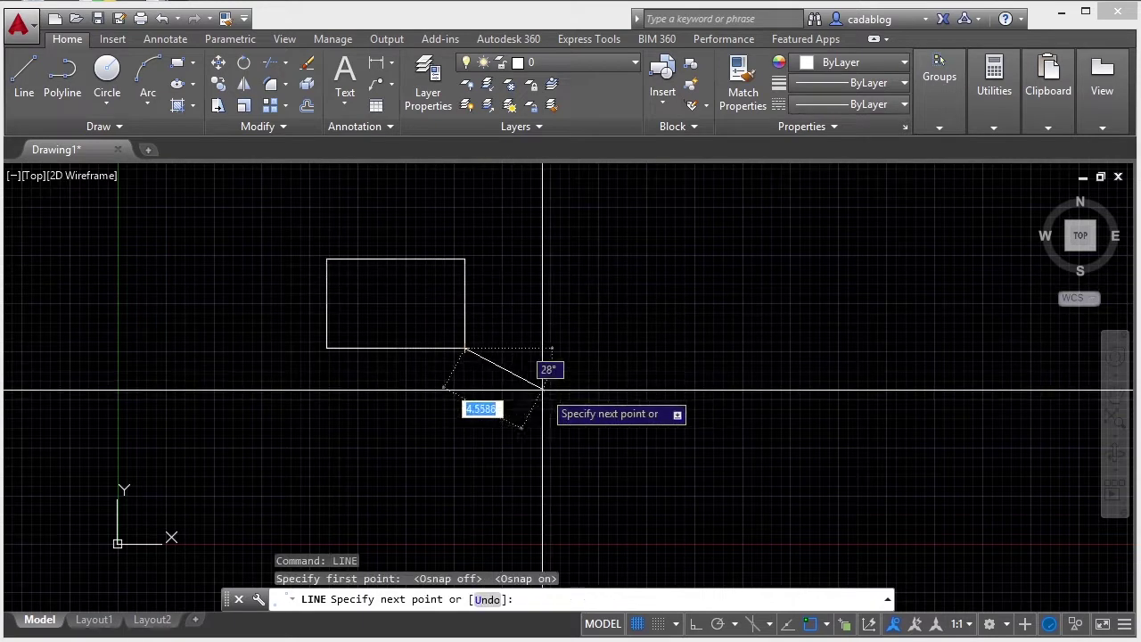
pyautogui.click(573, 391)
pyautogui.press('Return')
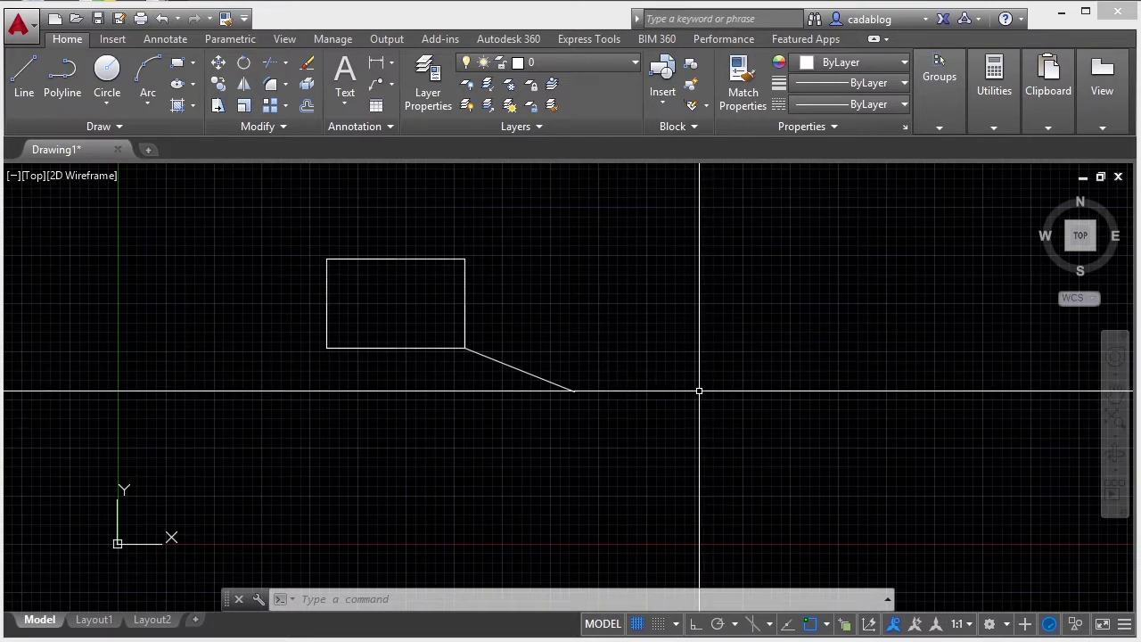
# - Start a line below the rectangle with Ortho on, drawing a vertical segment up through it and a horizontal segment to the right
pyautogui.write('l')
pyautogui.press('Return')
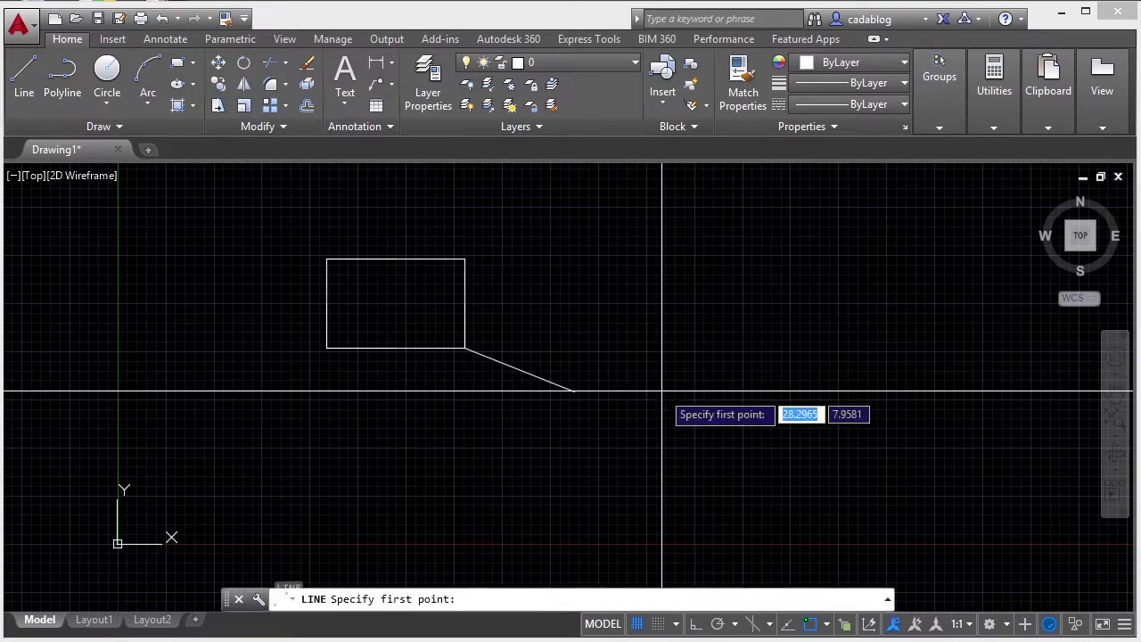
pyautogui.click(406, 437)
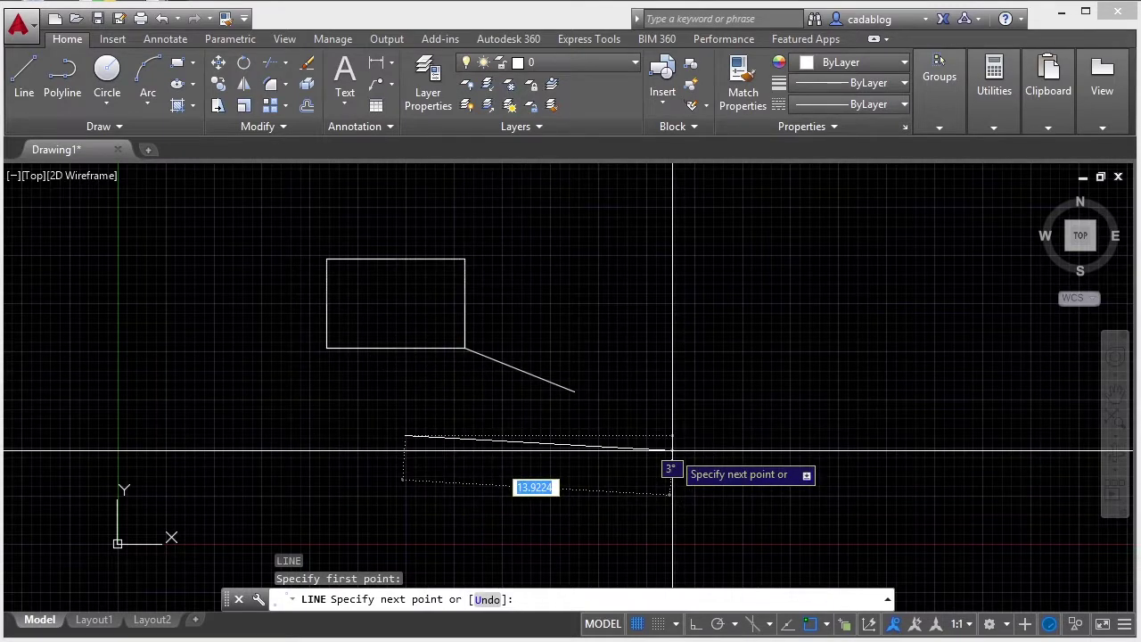
pyautogui.press('F8')
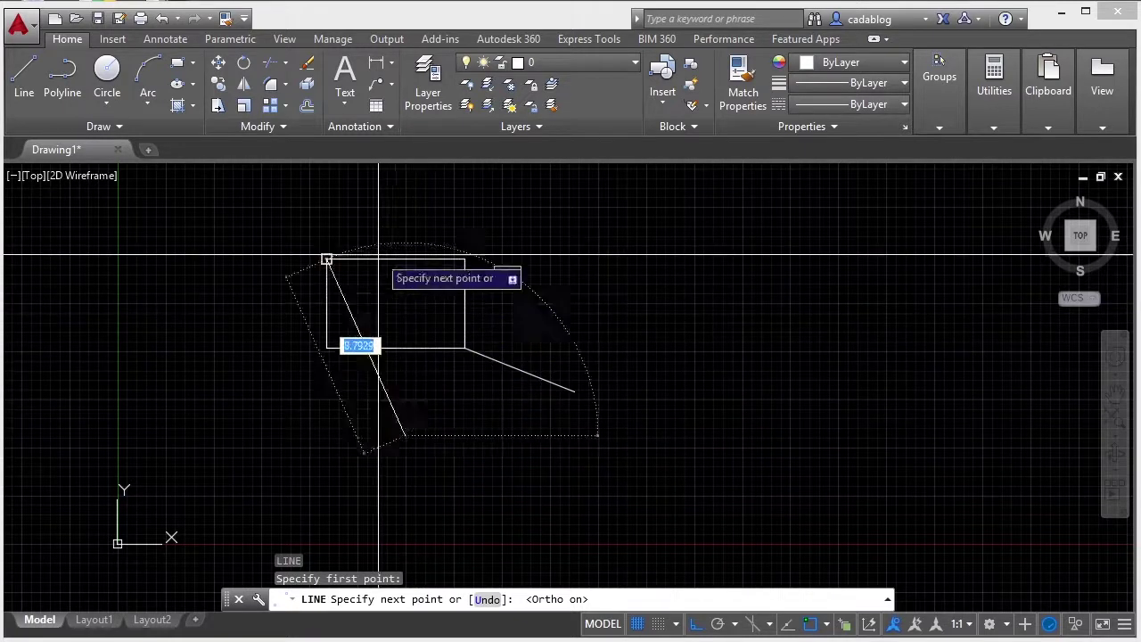
pyautogui.click(405, 207)
pyautogui.click(706, 206)
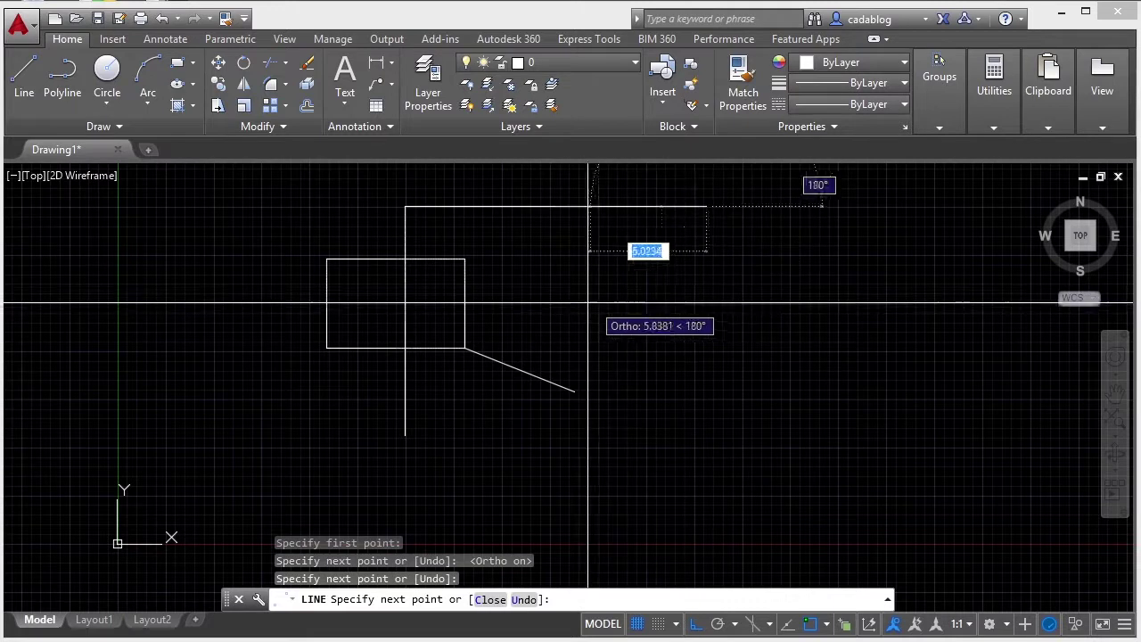
# - Continue the line with Ortho segments that double back, drop down and spiral inward to form two nested open rectangles
pyautogui.click(582, 306)
pyautogui.click(614, 327)
pyautogui.click(803, 328)
pyautogui.click(803, 240)
pyautogui.click(682, 240)
pyautogui.click(682, 303)
pyautogui.click(754, 295)
pyautogui.click(753, 264)
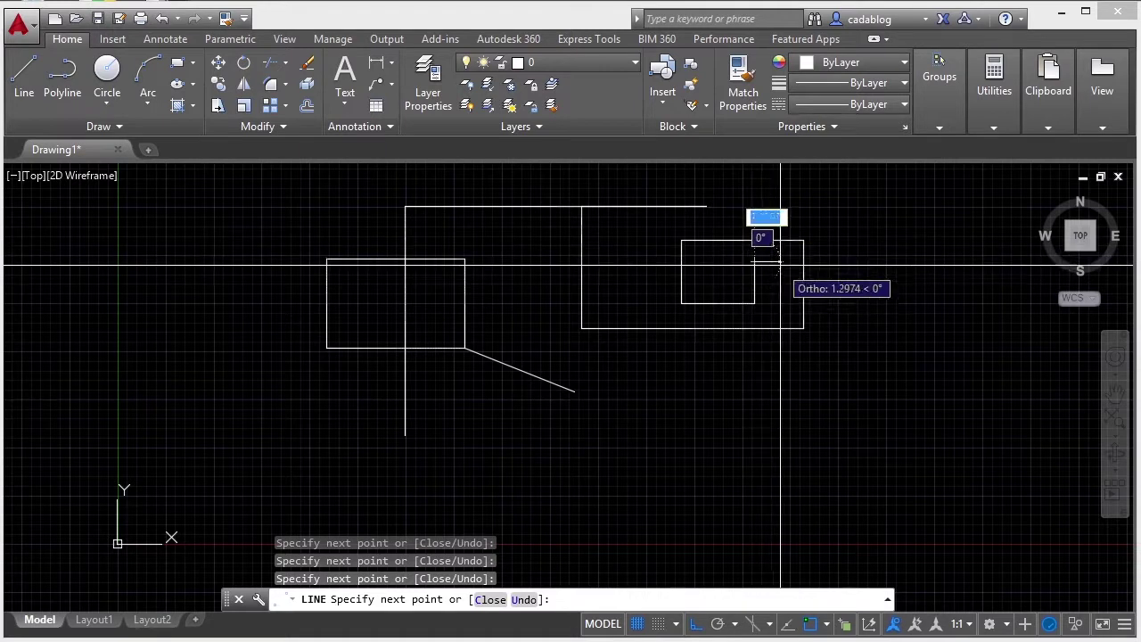
# - Snap slanted segments to the outer spiral's lower-left corner, the rectangle's lower-right and upper-left corners, and the spiral's upper-right corner, finishing the line
pyautogui.click(582, 328)
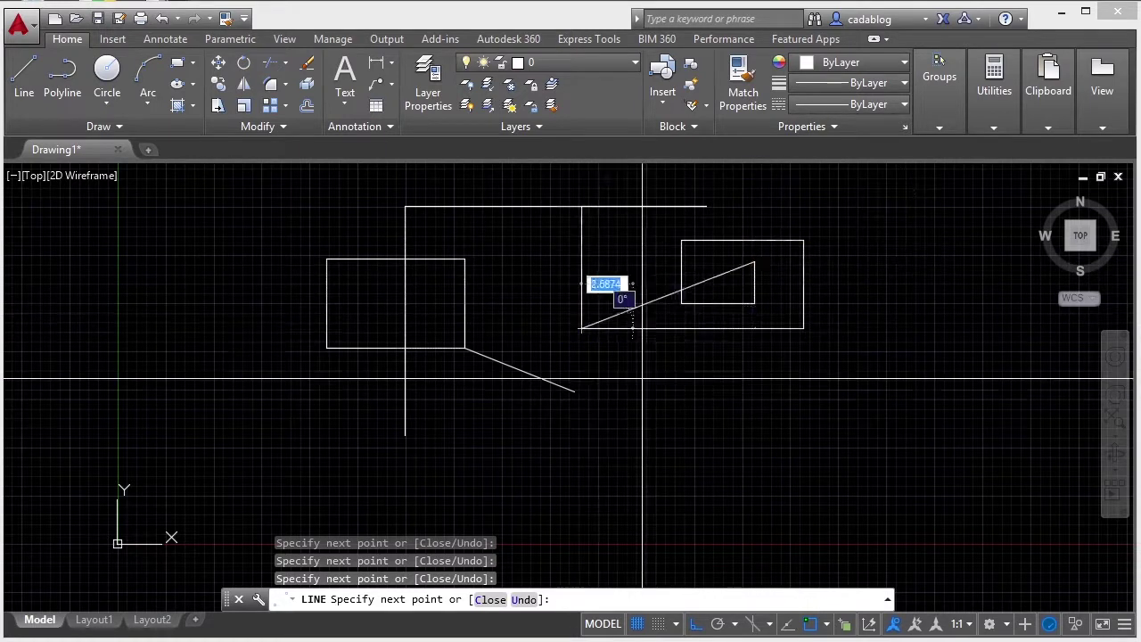
pyautogui.click(464, 348)
pyautogui.click(327, 260)
pyautogui.click(803, 240)
pyautogui.press('Return')
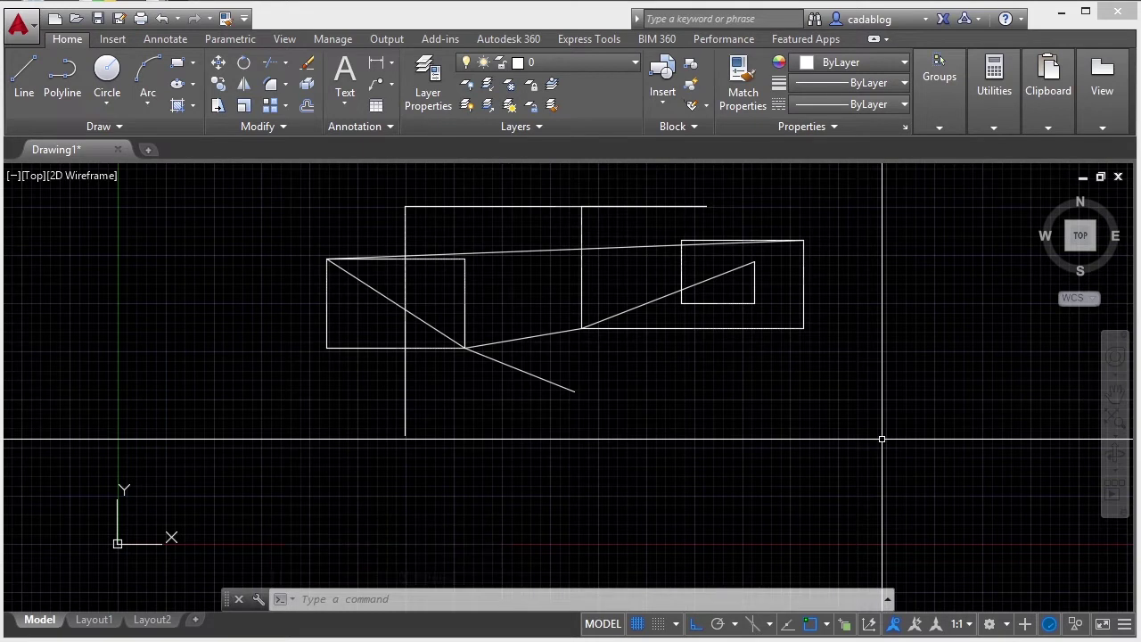
# - View the AutoCAD Help homepage, then show and hide the command history
pyautogui.press('F1')
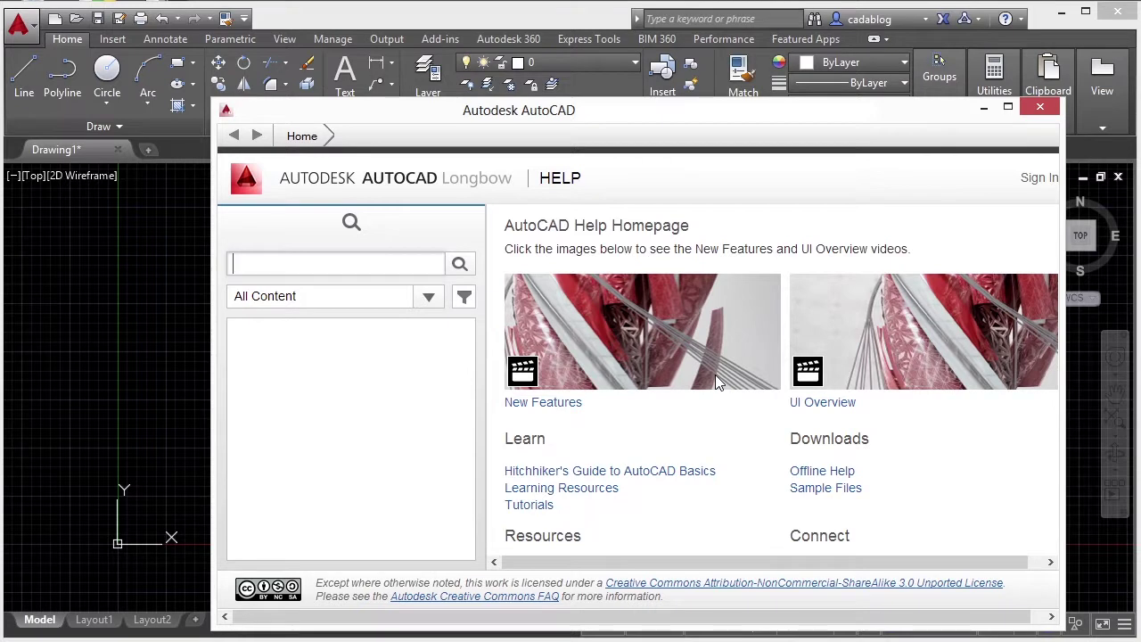
pyautogui.click(1038, 109)
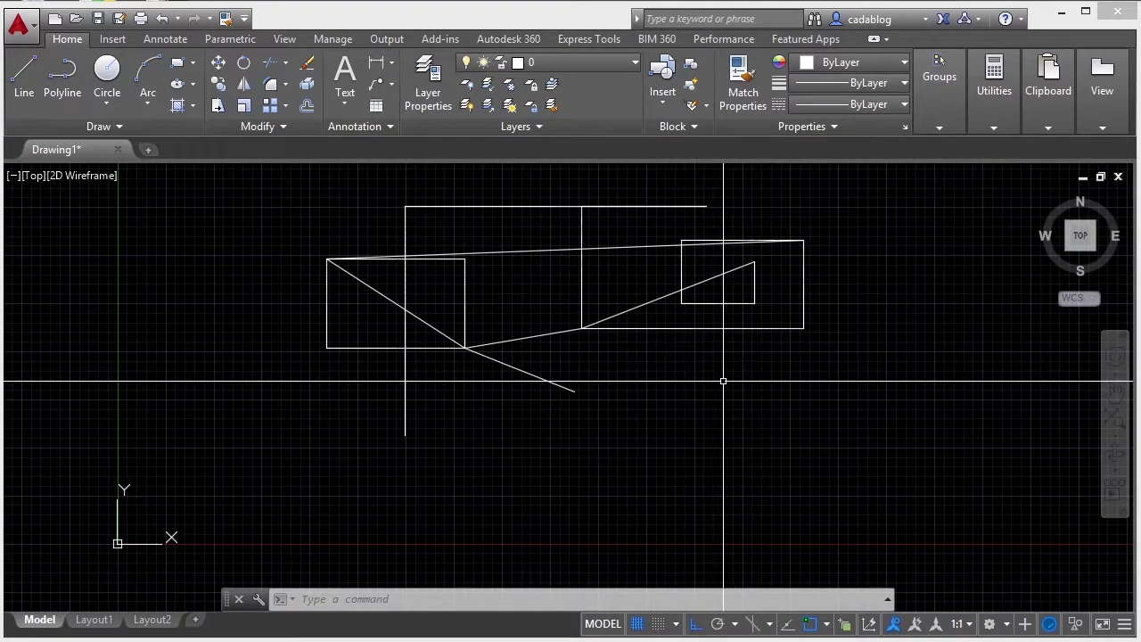
pyautogui.press('F2')
pyautogui.press('F2')
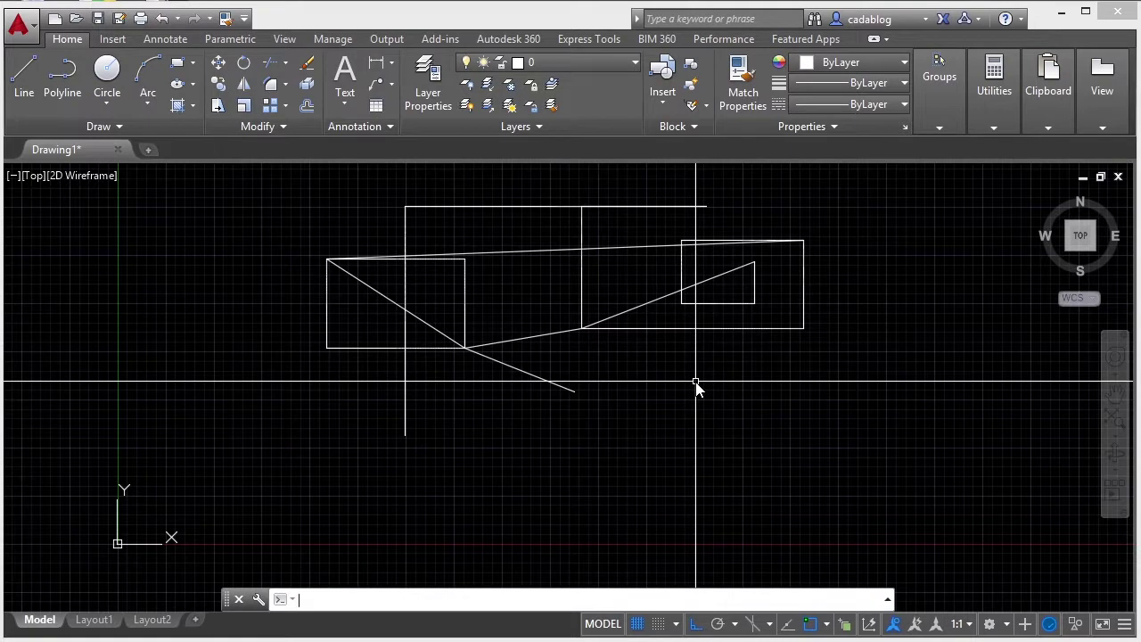
# - Toggle 3D object snap on and off, and cycle the isoplane through top, right and left twice
pyautogui.press('F4')
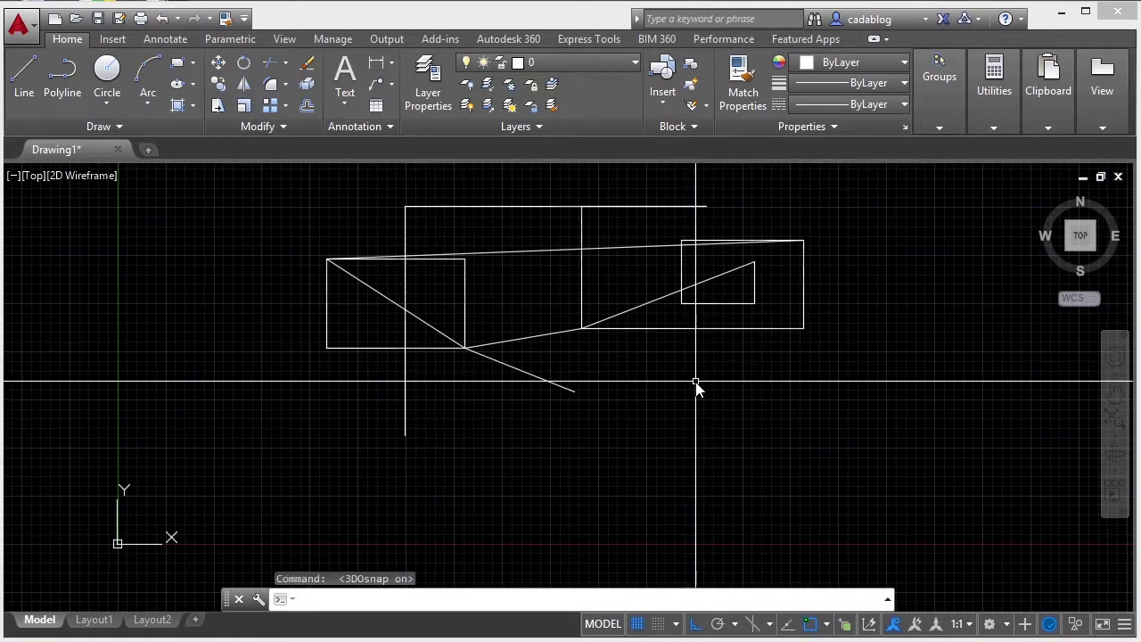
pyautogui.press('F4')
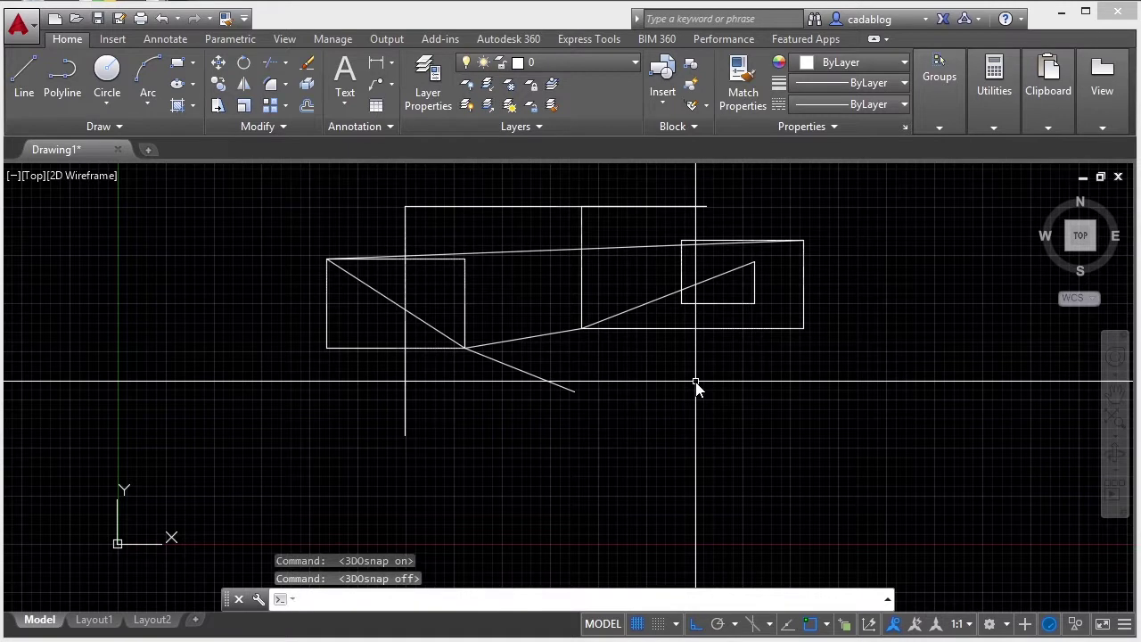
pyautogui.press('F5')
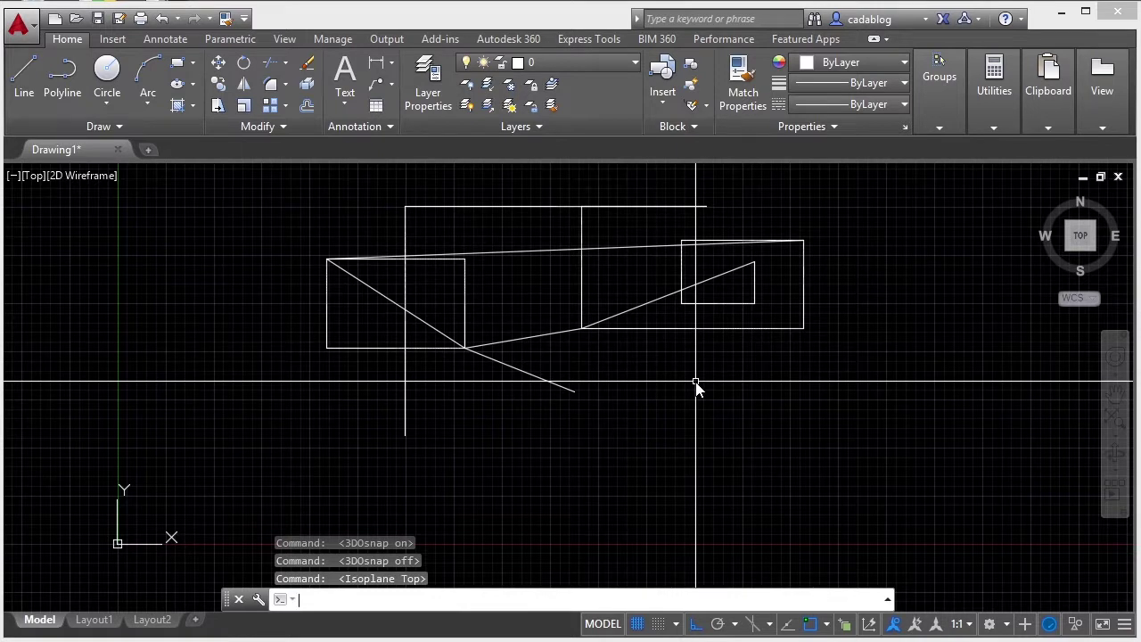
pyautogui.press('F5')
pyautogui.press('F5')
pyautogui.press('F5')
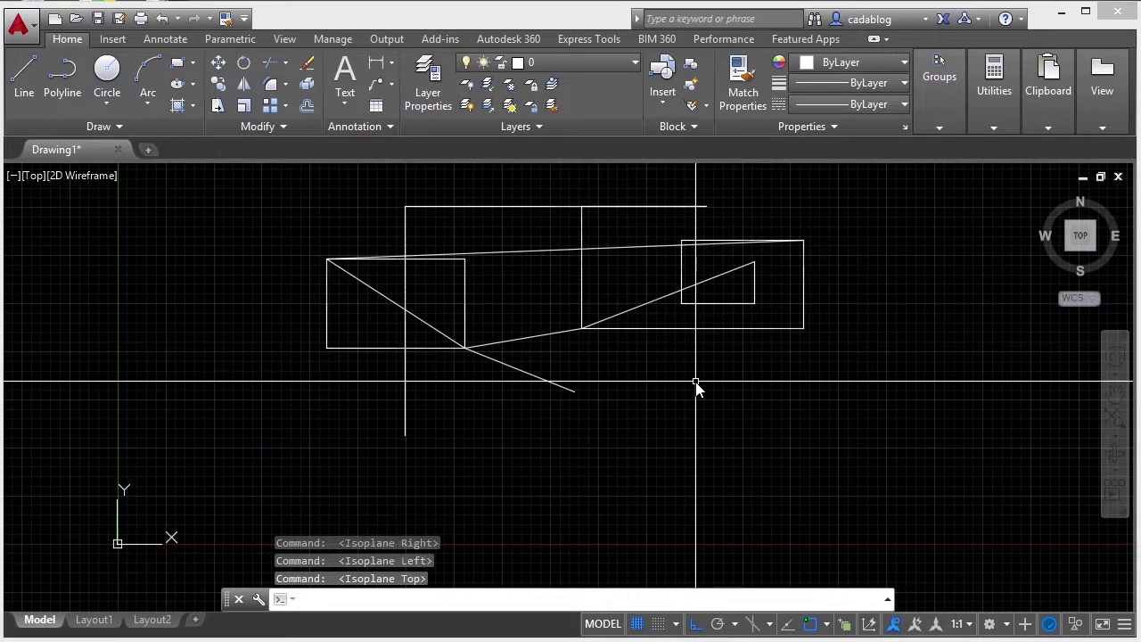
pyautogui.press('F5')
pyautogui.press('F5')
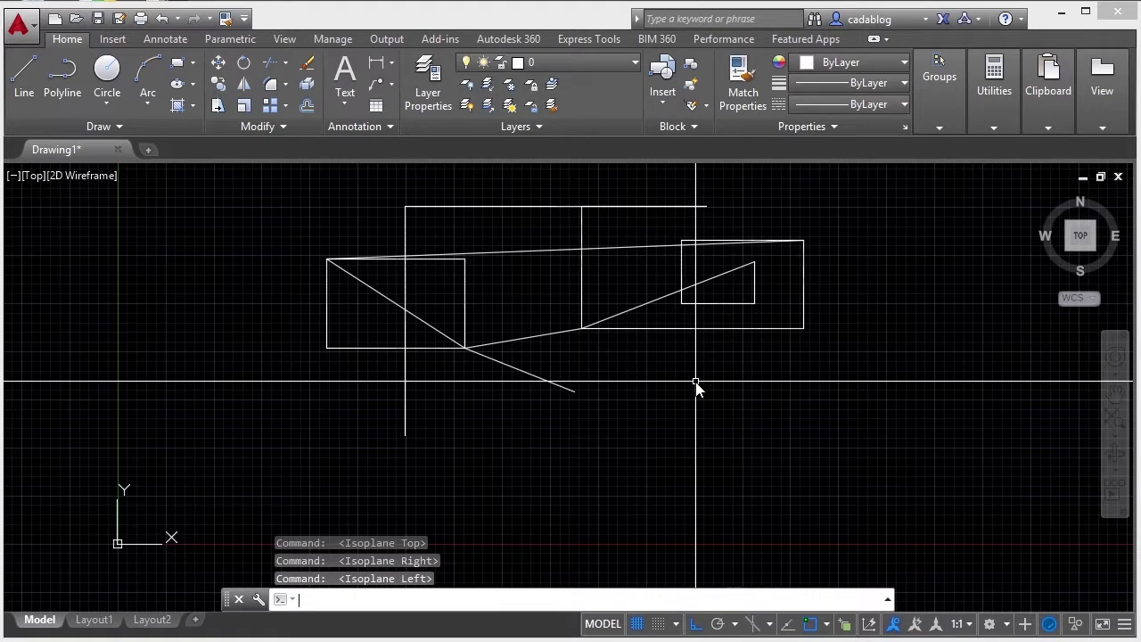
# - Toggle Dynamic UCS on and off, and switch the grid display off and on twice
pyautogui.press('F6')
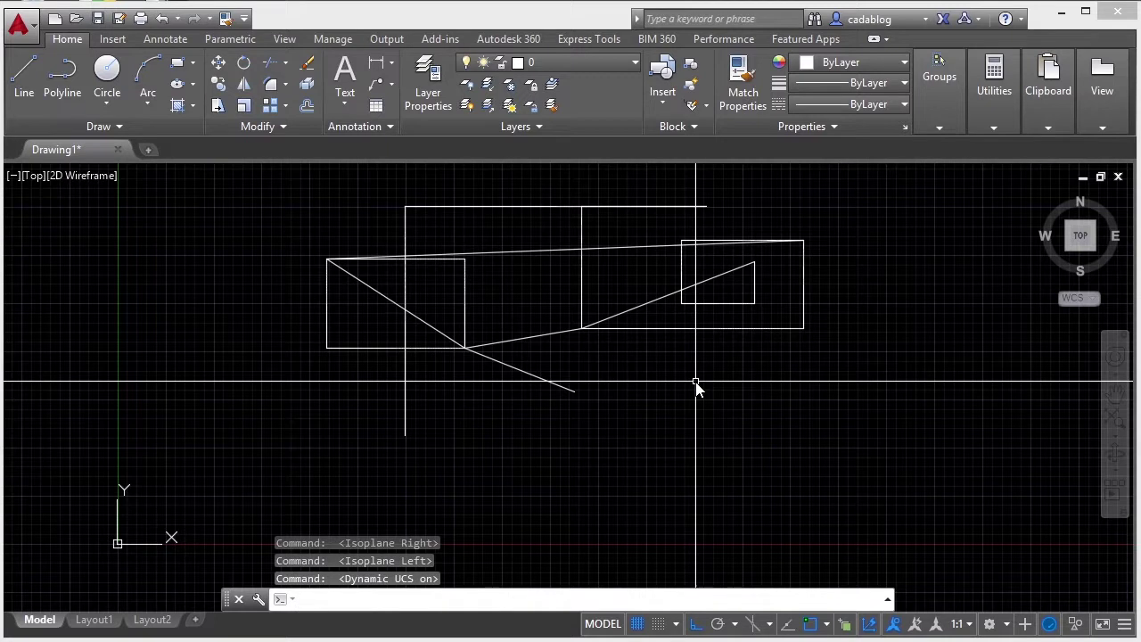
pyautogui.press('F6')
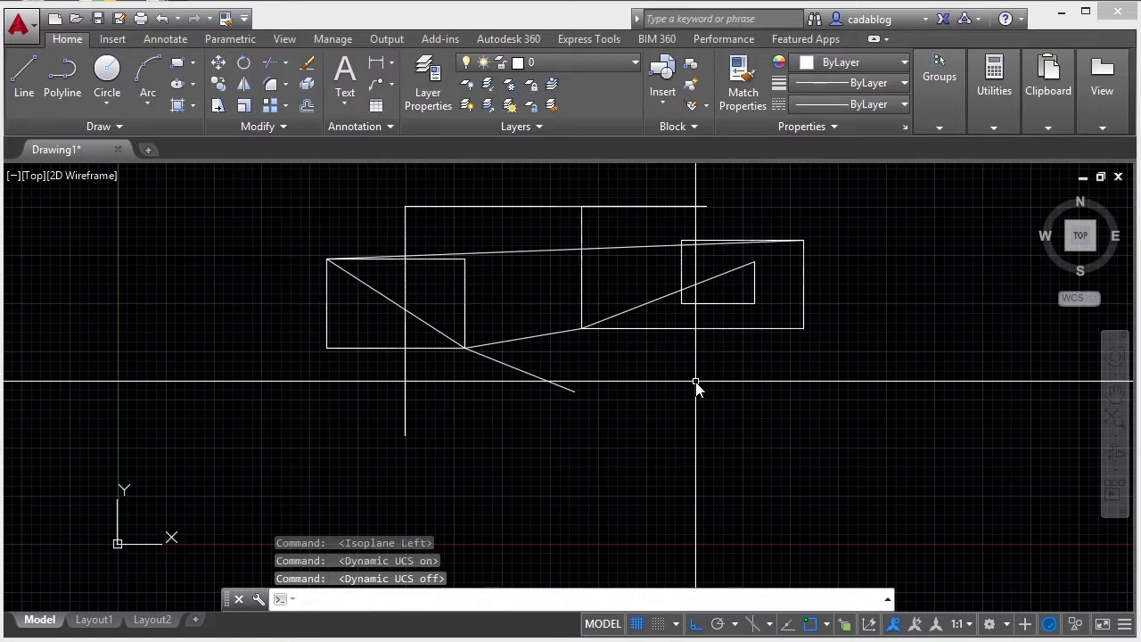
pyautogui.press('F7')
pyautogui.press('F7')
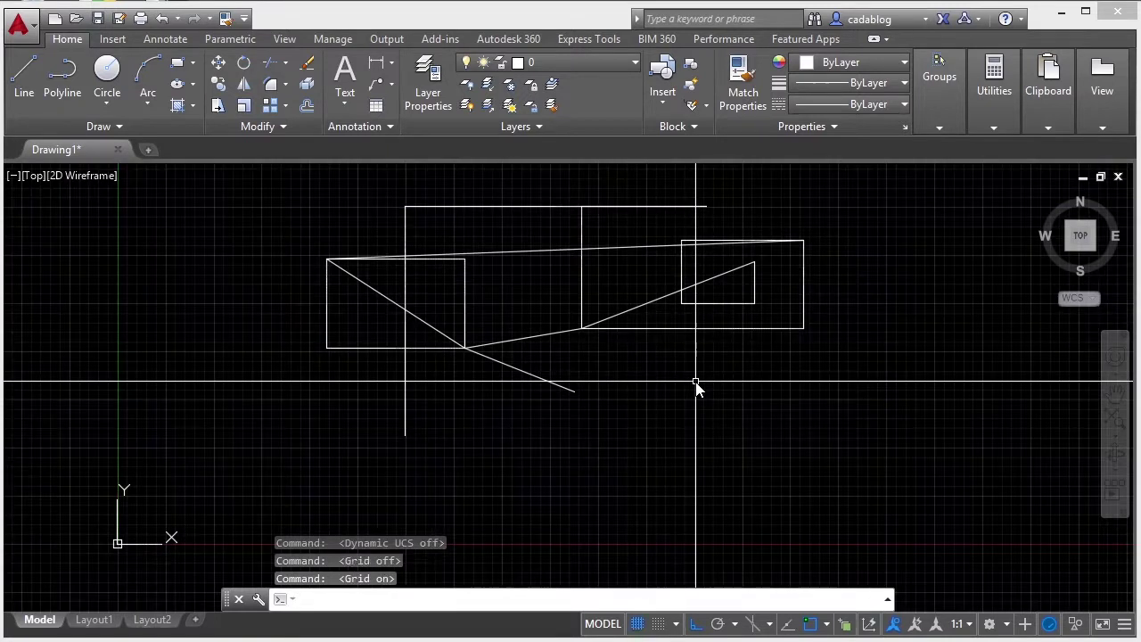
pyautogui.press('F7')
pyautogui.press('F7')
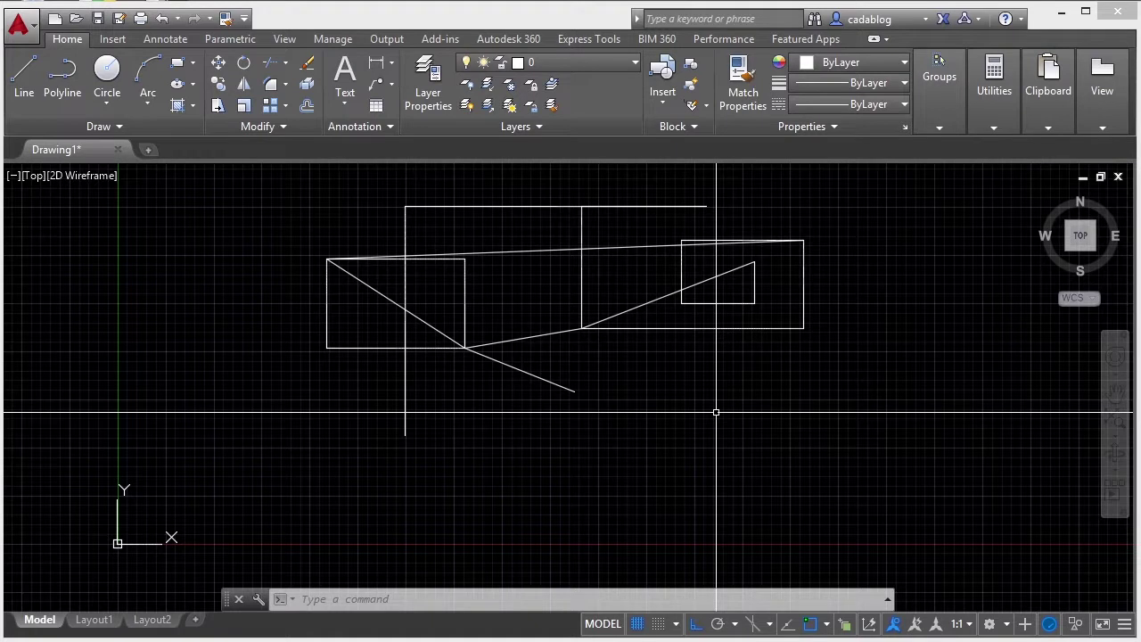
pyautogui.write('l')
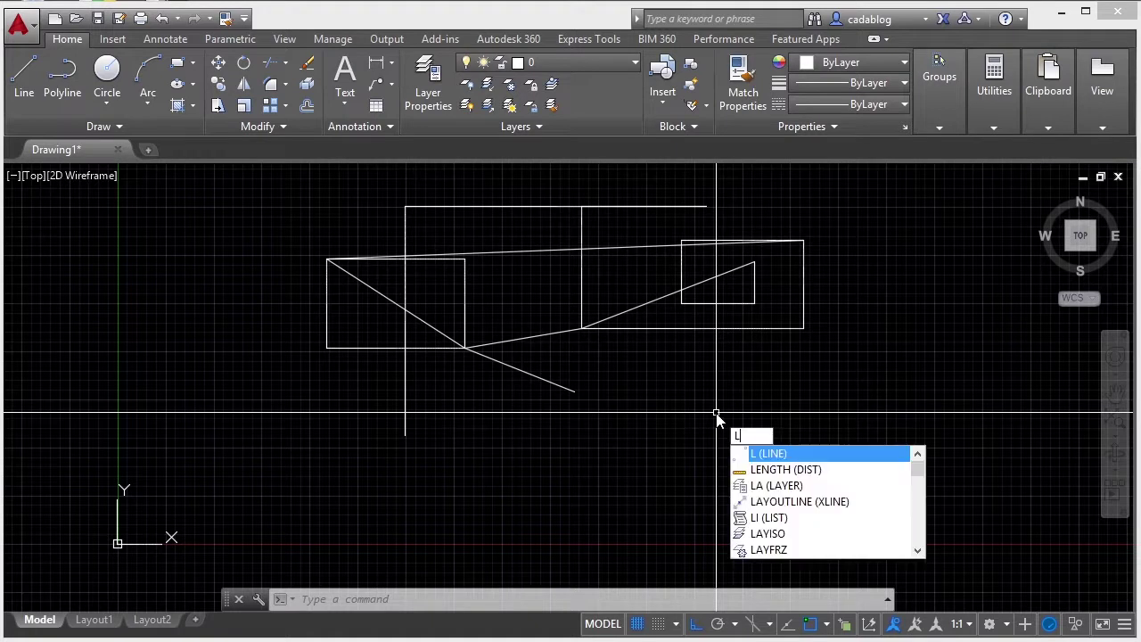
pyautogui.press('Return')
pyautogui.press('Escape')
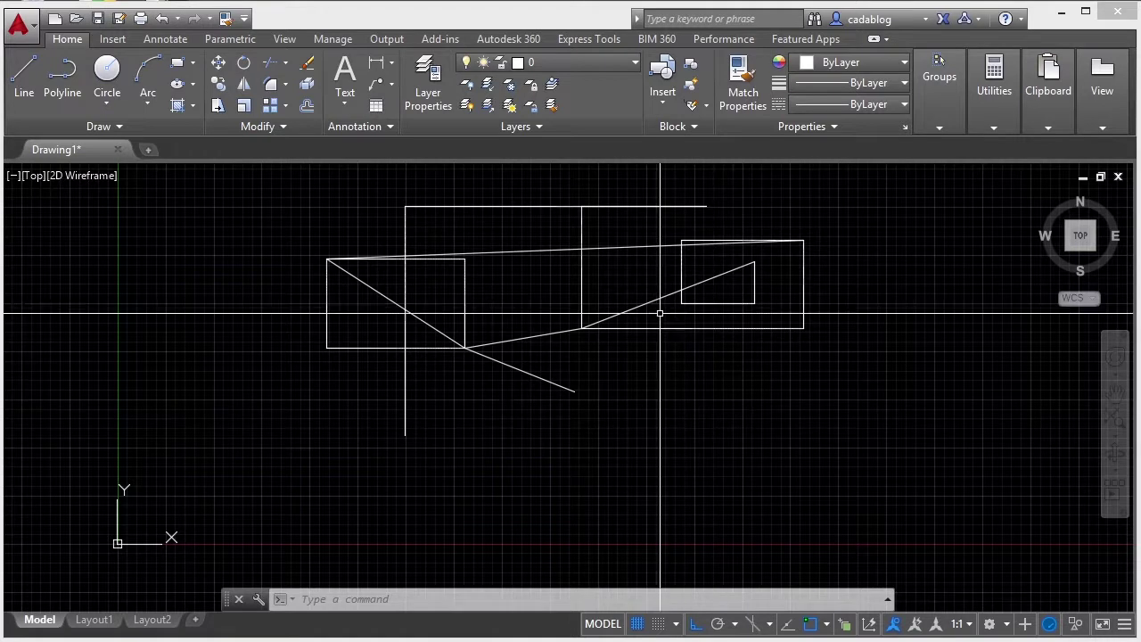
# - Open the command alias file acad.pgp for editing in Notepad
pyautogui.click(333, 40)
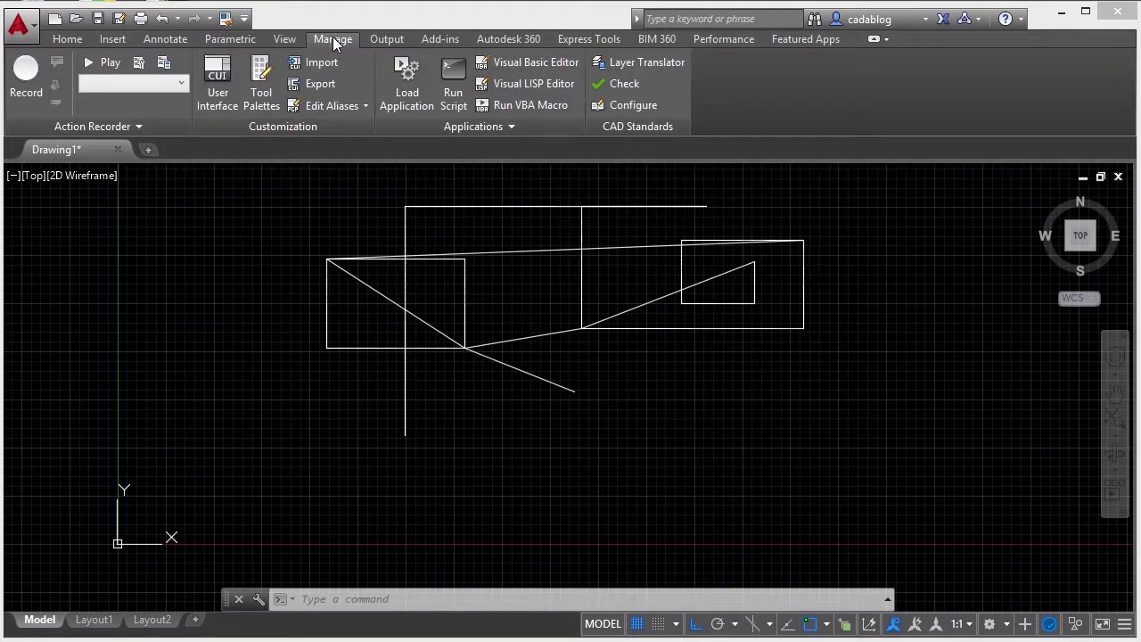
pyautogui.click(330, 111)
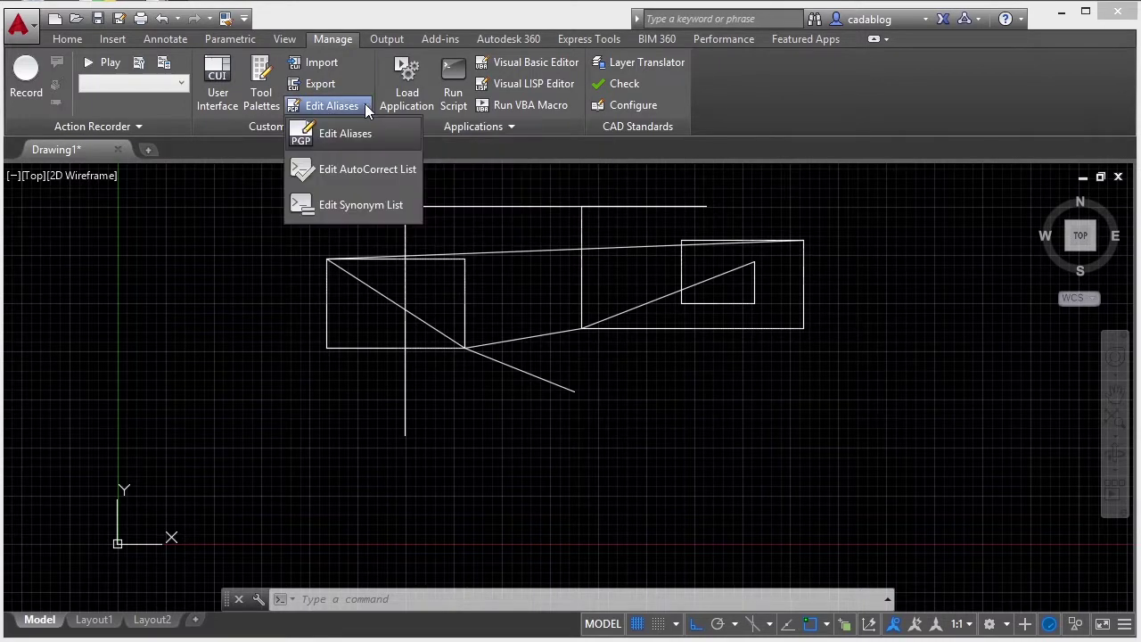
pyautogui.click(343, 136)
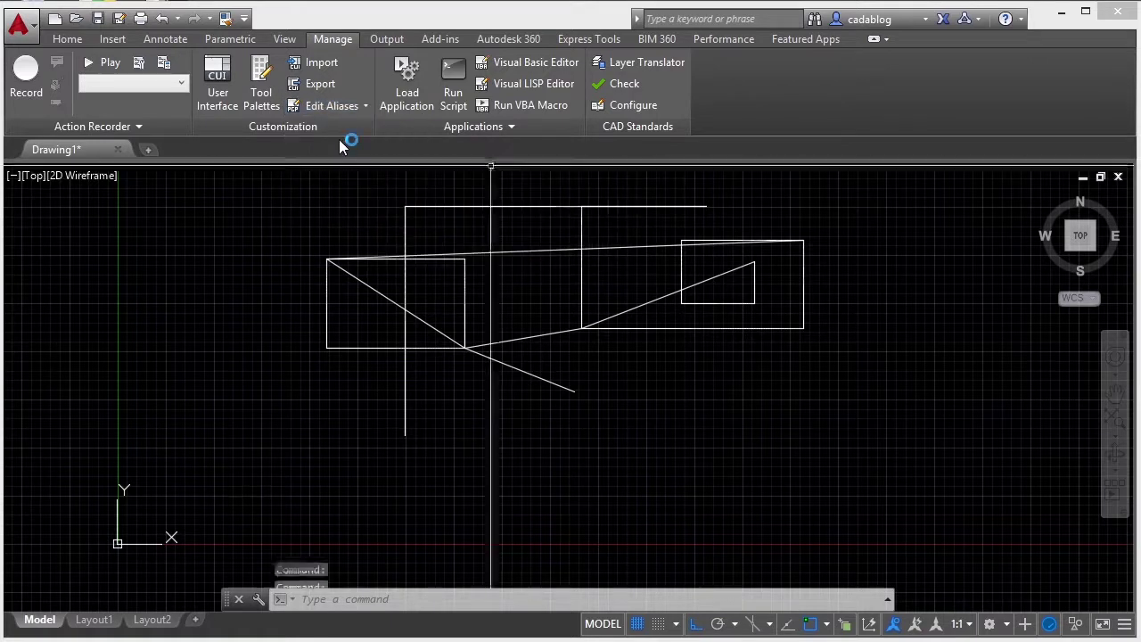
# - Examine acad.pgp from the external command examples through the alias list to the User Defined Command Aliases section
pyautogui.scroll(-14, 346, 211)
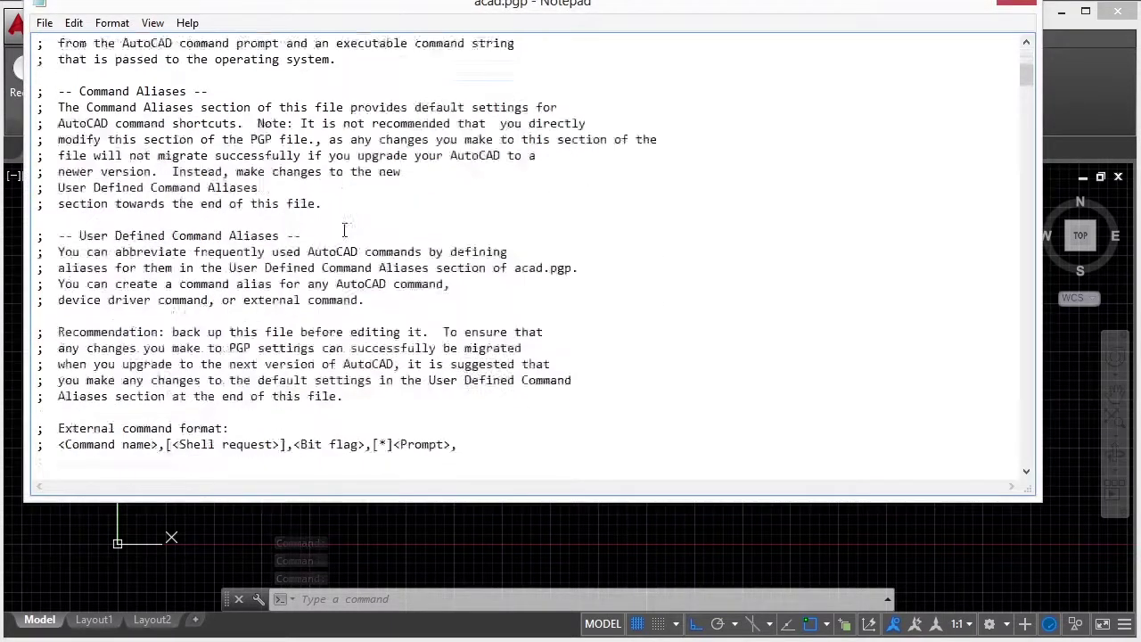
pyautogui.scroll(-7, 90, 235)
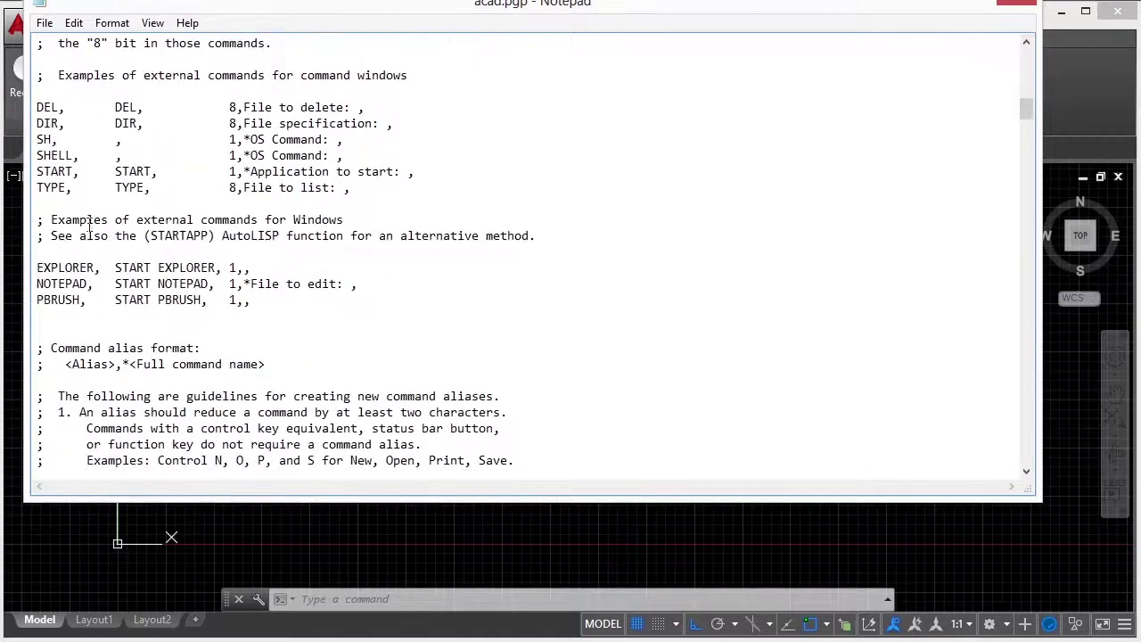
pyautogui.scroll(-3, 89, 219)
pyautogui.scroll(-7, 100, 283)
pyautogui.scroll(-3, 100, 285)
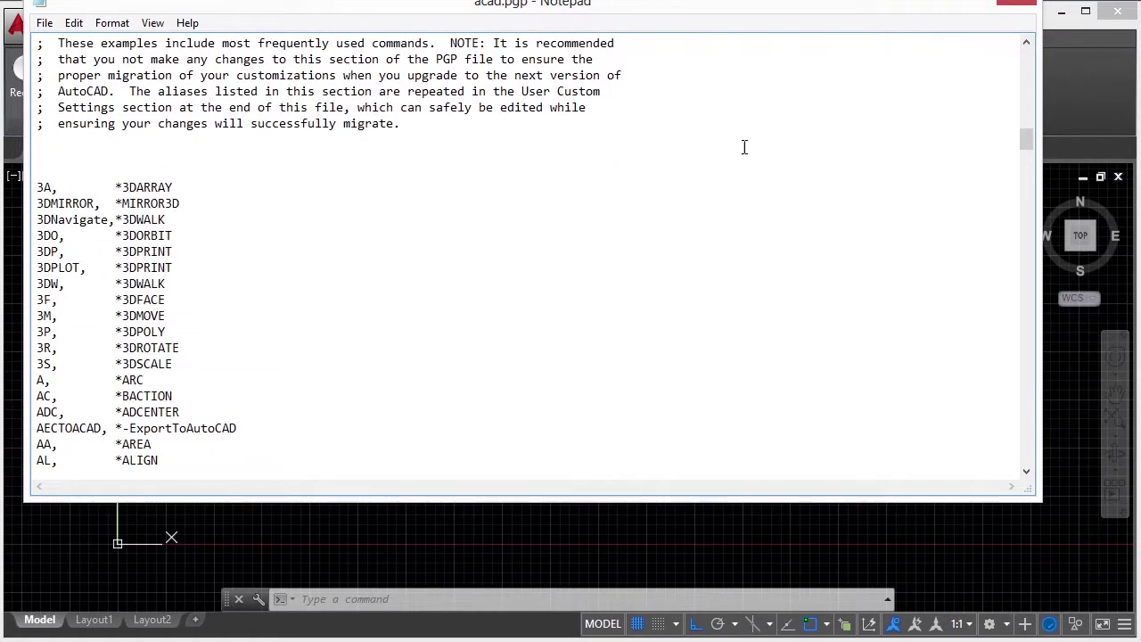
pyautogui.moveTo(1023, 143)
pyautogui.mouseDown()
pyautogui.moveTo(1024, 108)
pyautogui.moveTo(1026, 155)
pyautogui.mouseUp()
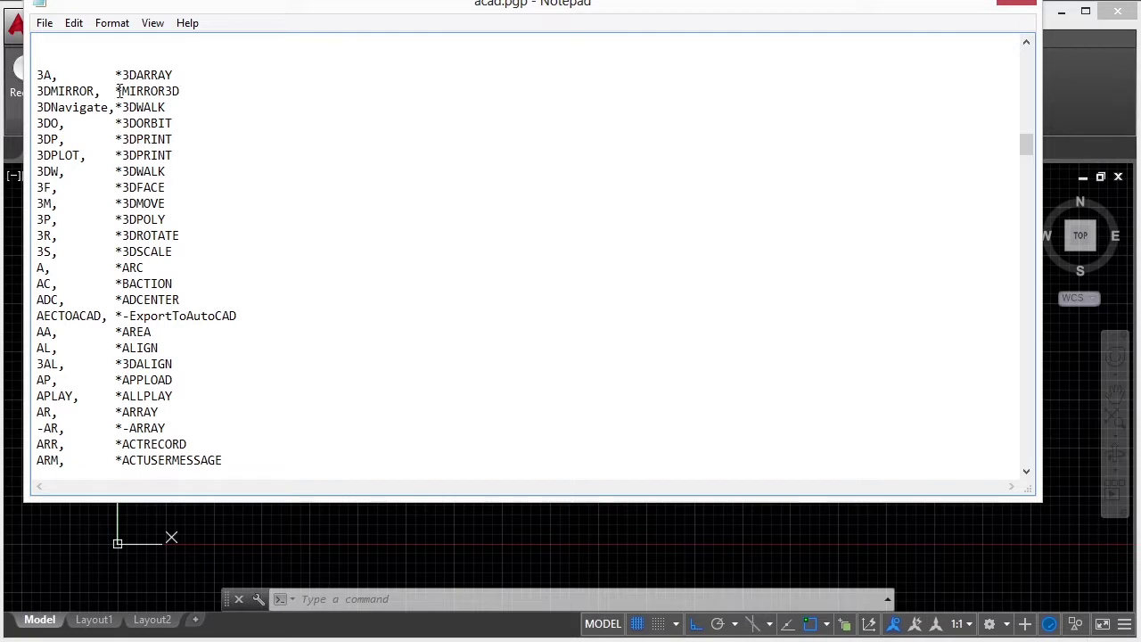
pyautogui.moveTo(42, 76); pyautogui.dragTo(52, 77)
pyautogui.click(65, 91)
pyautogui.moveTo(1025, 145); pyautogui.dragTo(1020, 471)
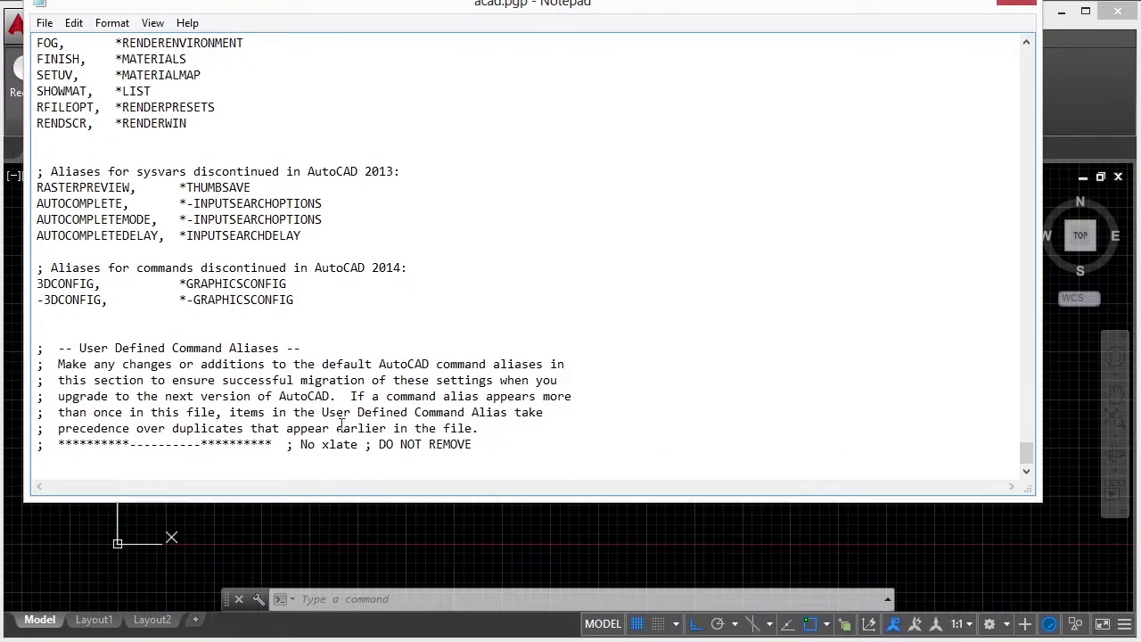
# - Add a blank line after the User Defined Command Aliases section, look back over the aliases, and close acad.pgp without saving
pyautogui.click(104, 464)
pyautogui.press('Return')
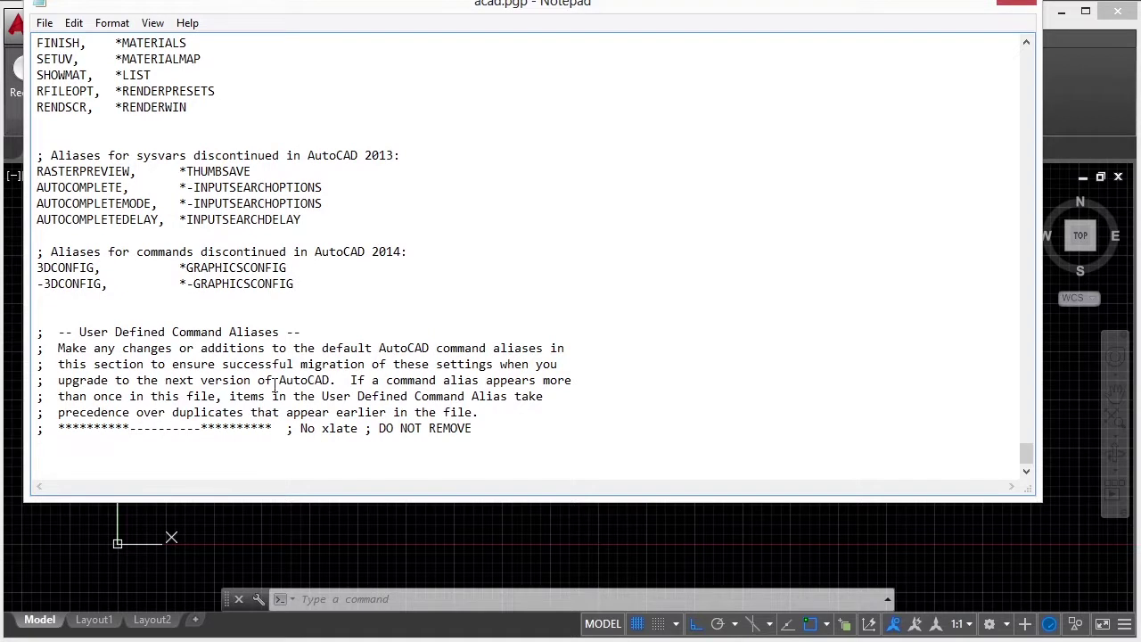
pyautogui.scroll(2, 267, 385)
pyautogui.scroll(2, 275, 381)
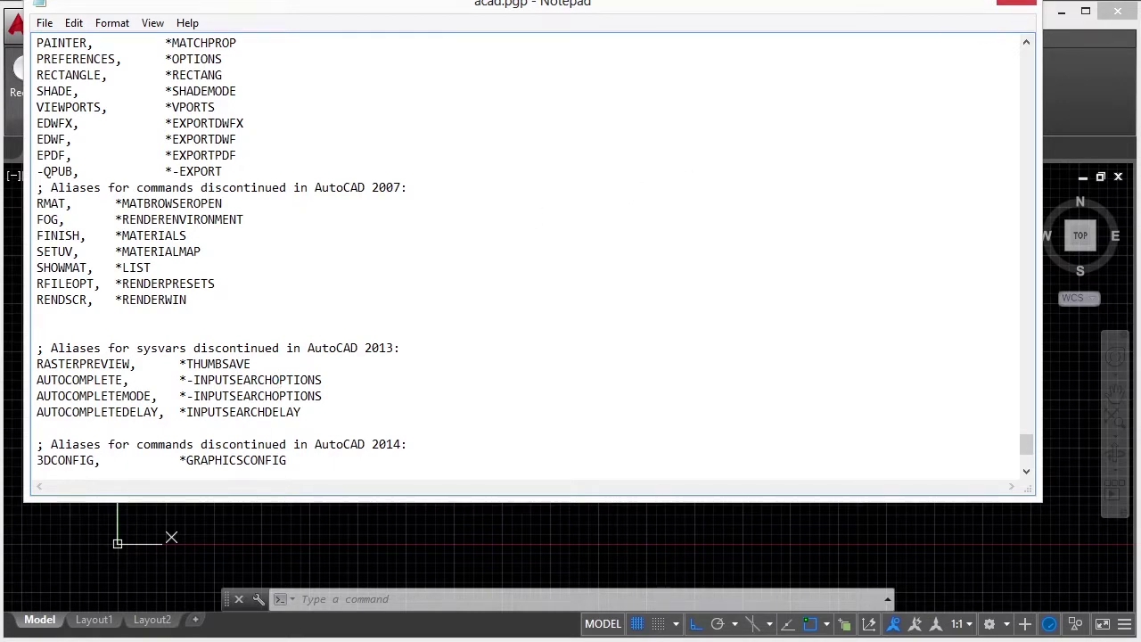
pyautogui.click(1017, 4)
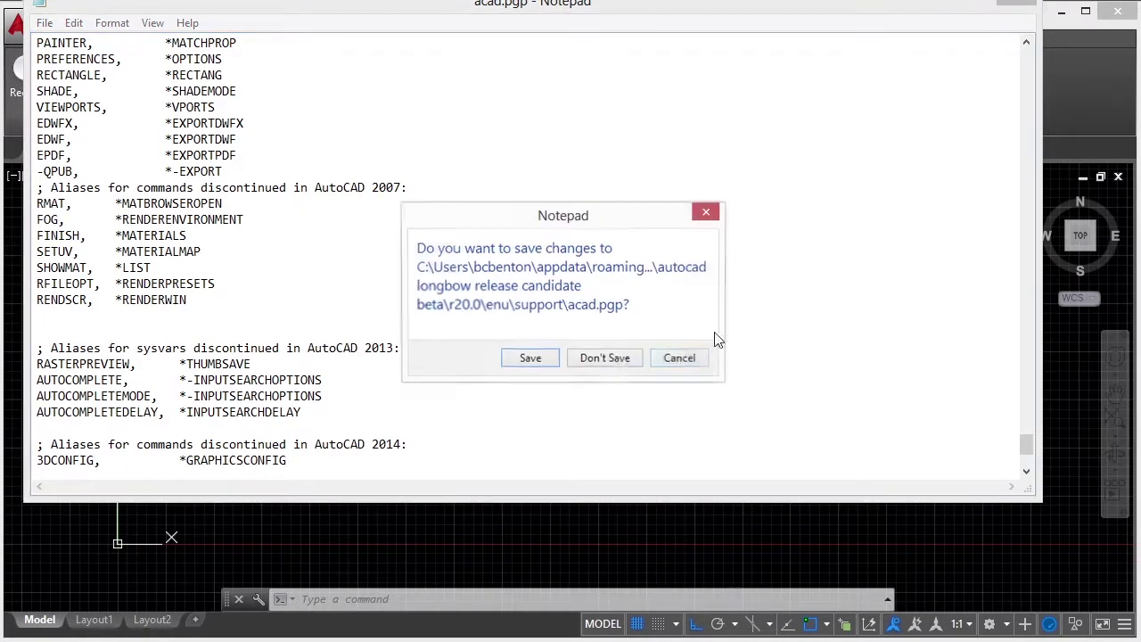
pyautogui.click(603, 361)
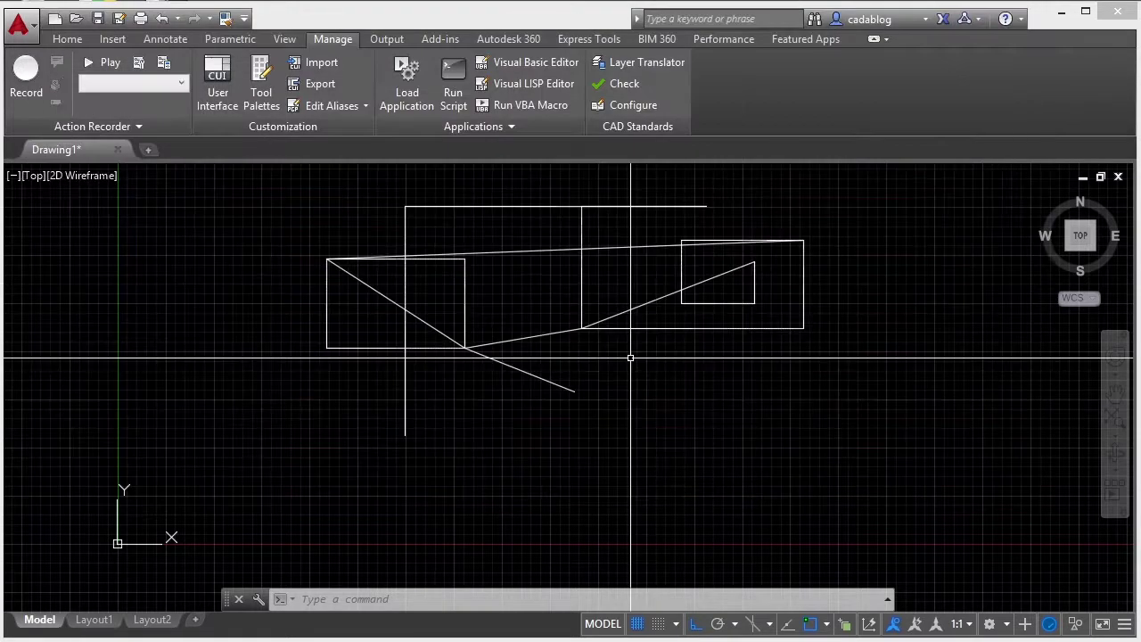